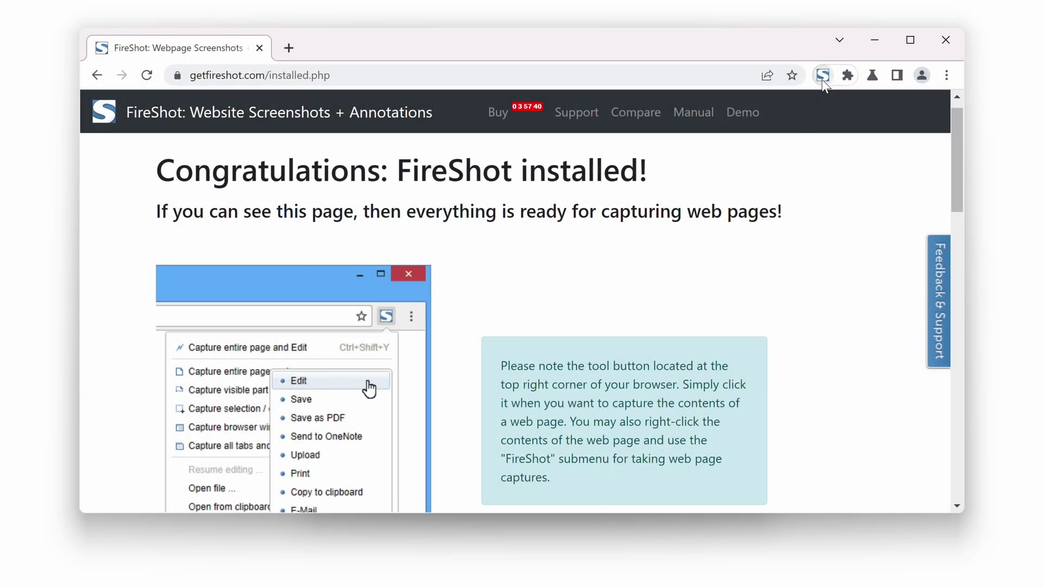
Replace 'FireShot' with 'My Web' in FireShot's filename template and save the options
left_click(822, 76)
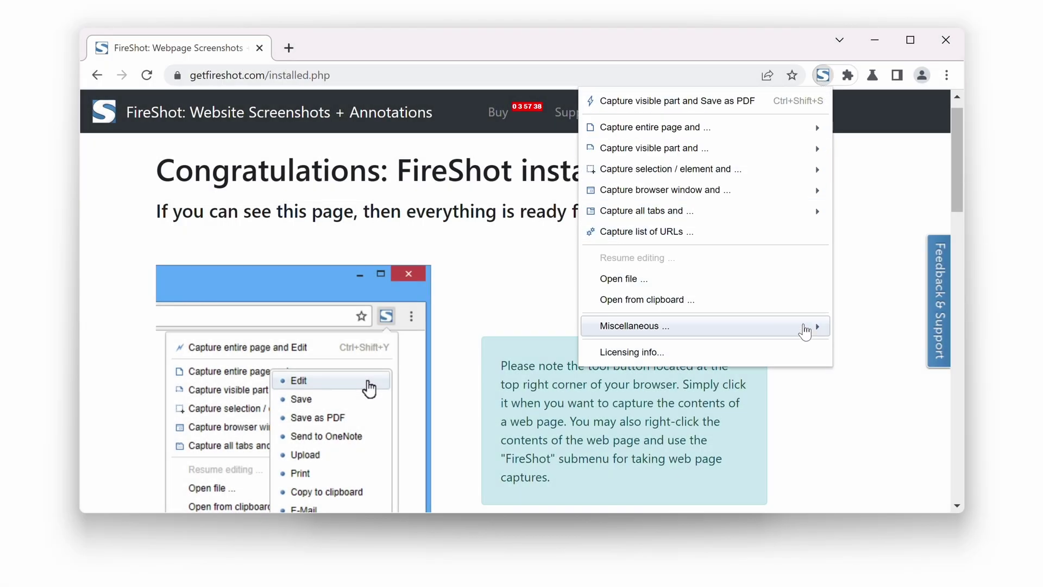
mouse_move(635, 324)
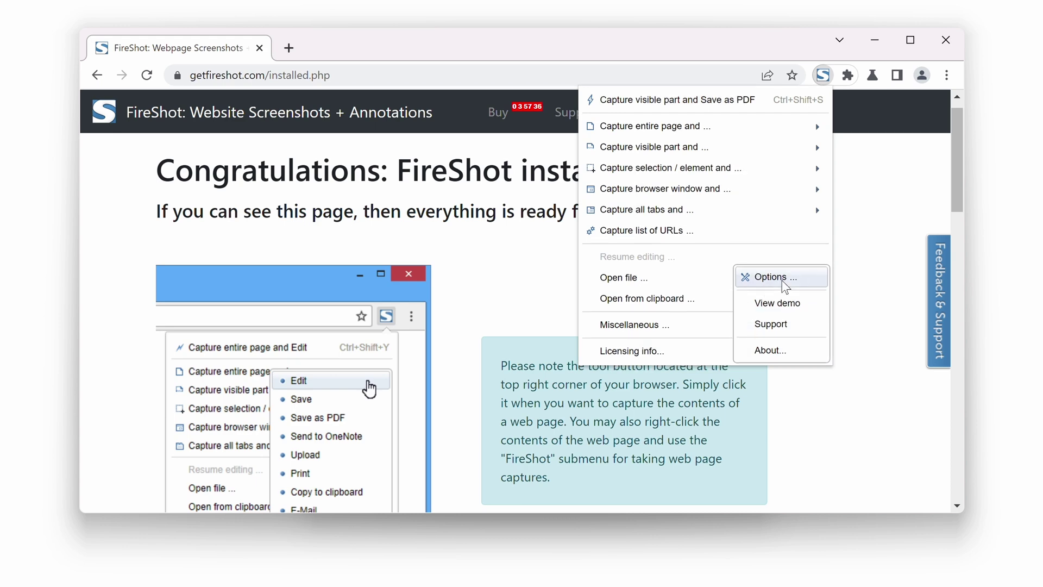
left_click(776, 278)
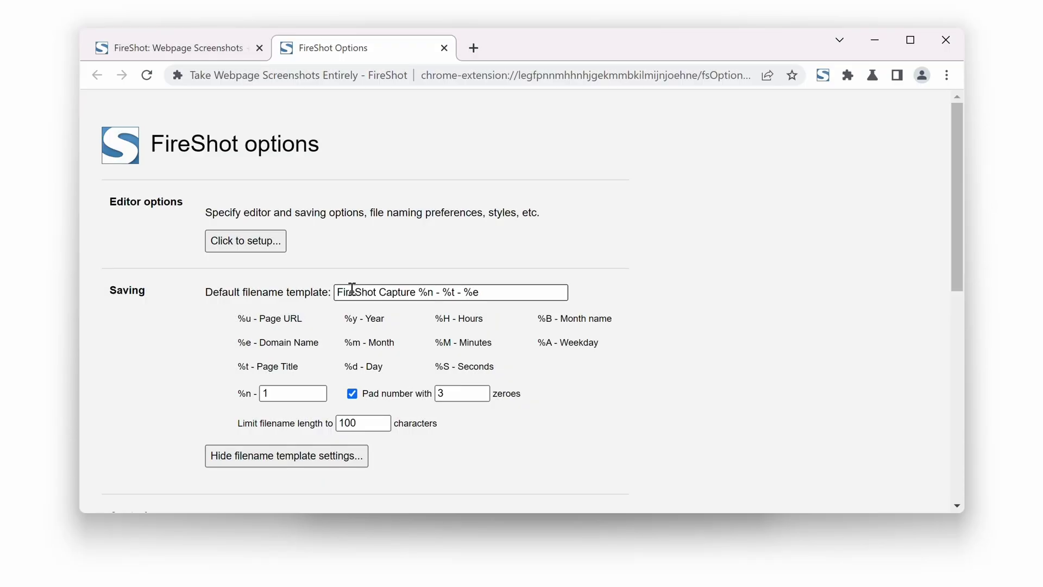
double_click(352, 291)
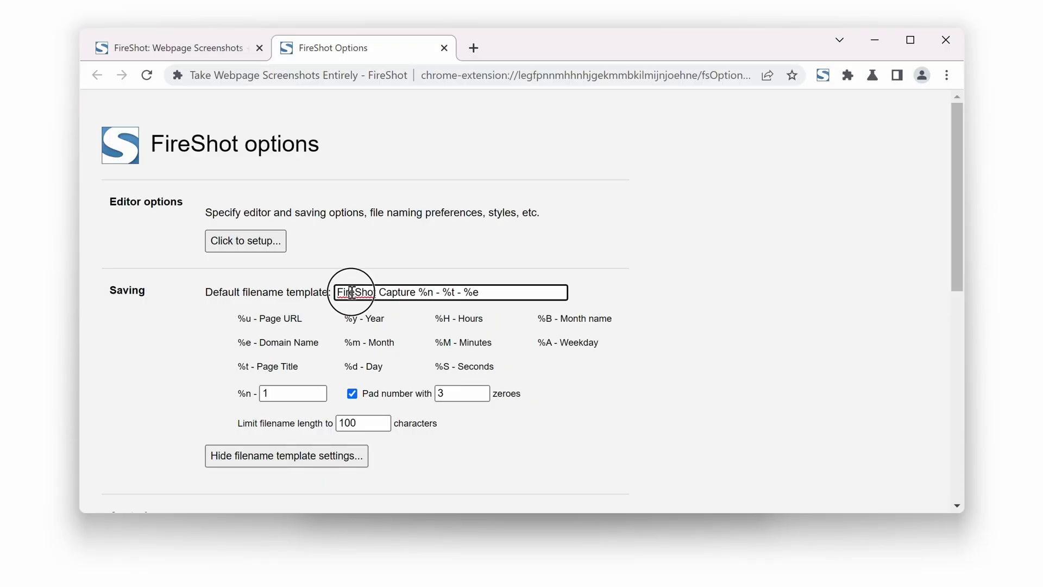
type("My WebCapture")
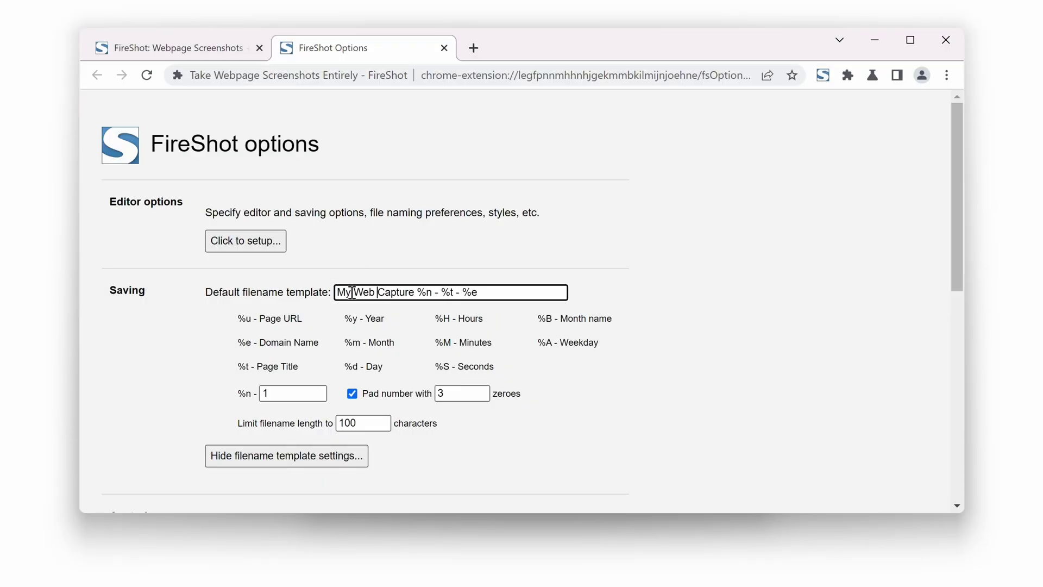
scroll(314, 416, "down", 8)
scroll(315, 416, "down", 1)
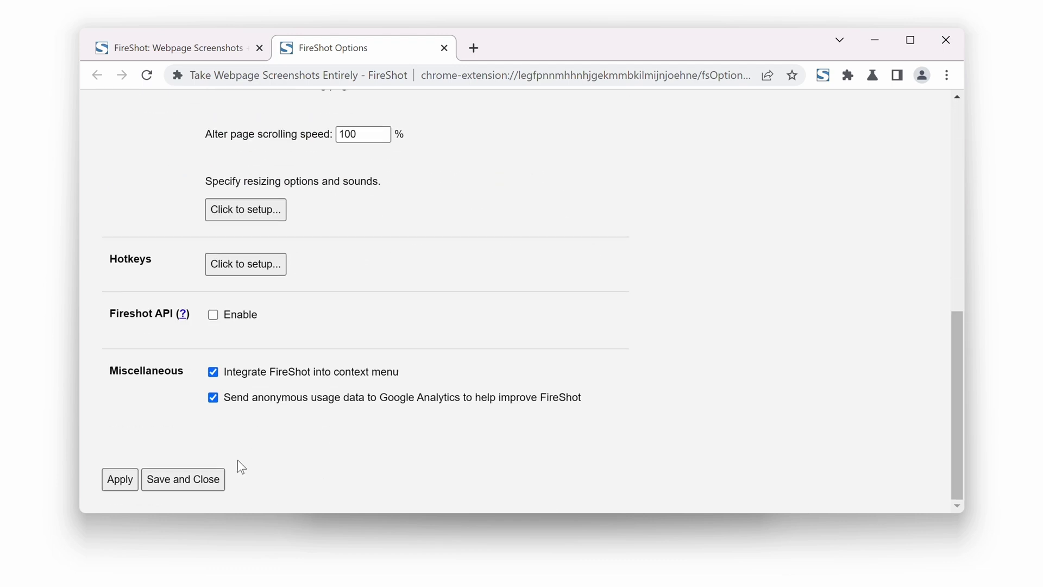
left_click(210, 478)
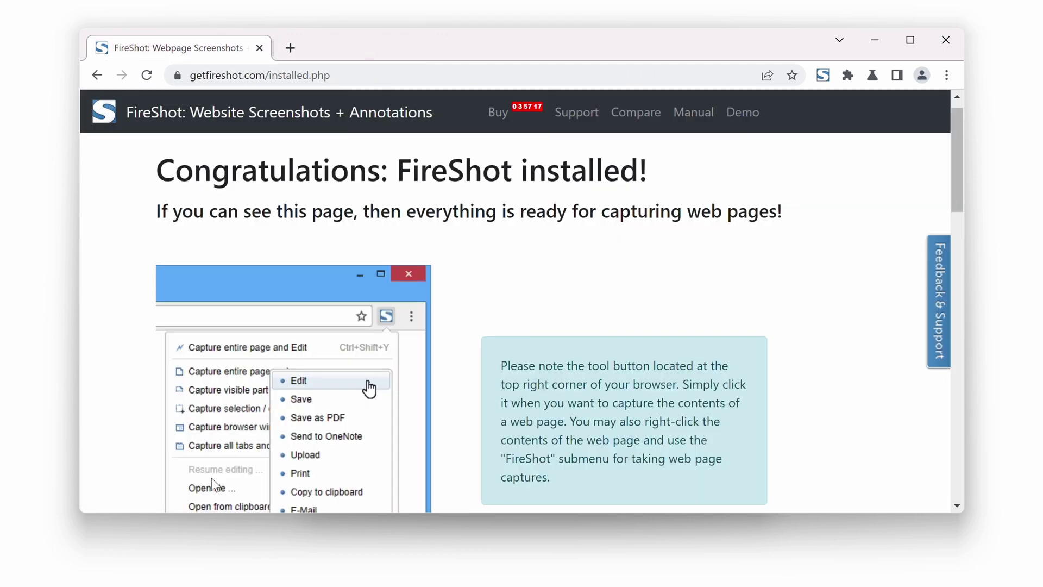
Capture the entire page and save it as a PDF named 'My Web Capture…'
left_click(825, 78)
mouse_move(655, 127)
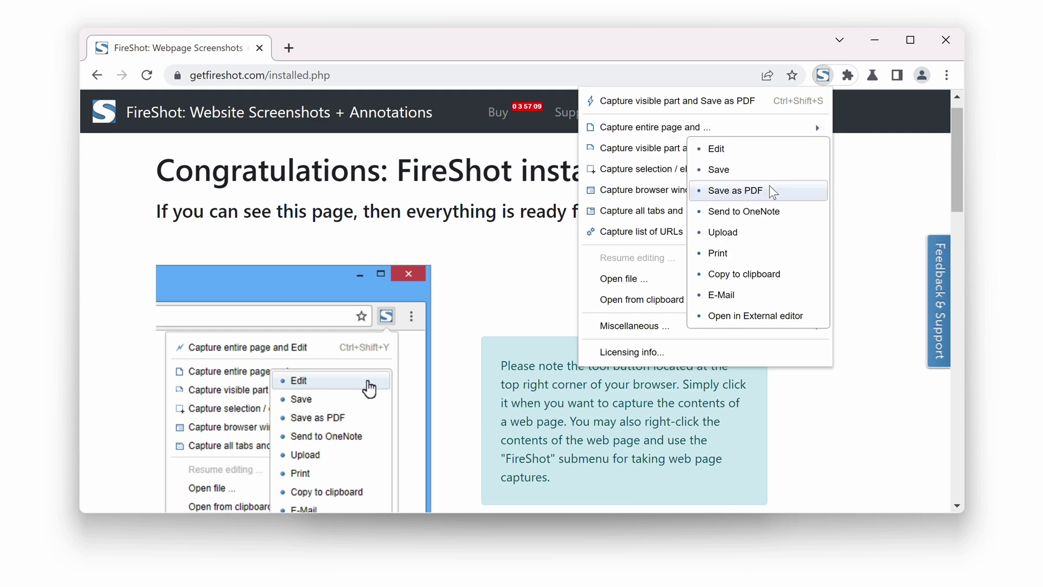
left_click(770, 190)
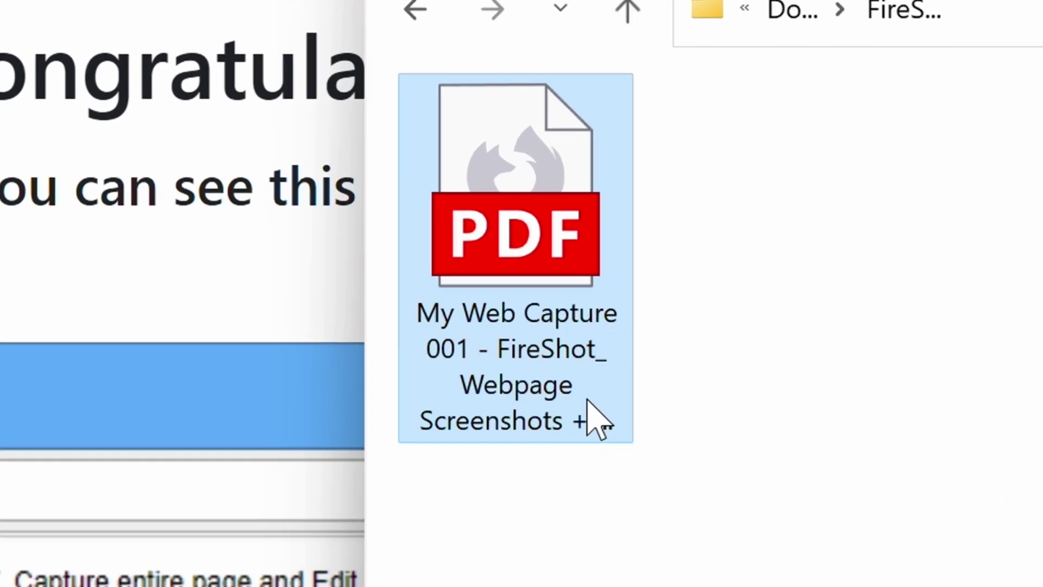
left_click(599, 417)
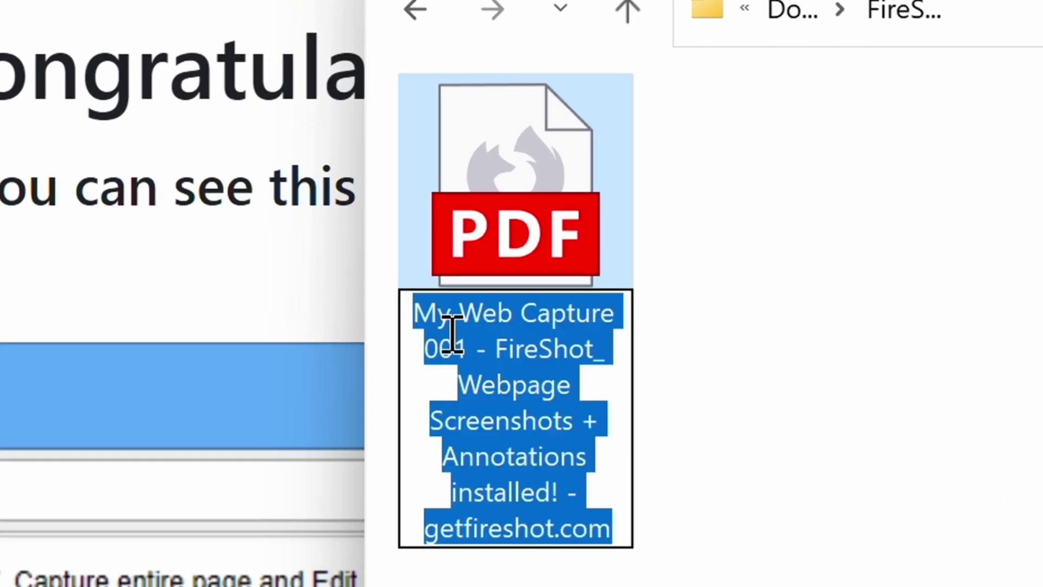